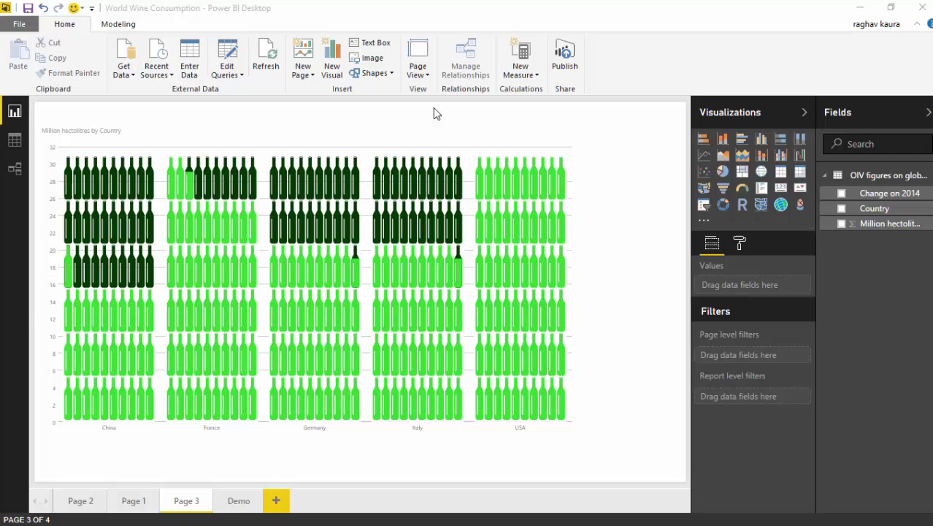
# - Switch to the blank Demo page tab of the report
pyautogui.click(236, 502)
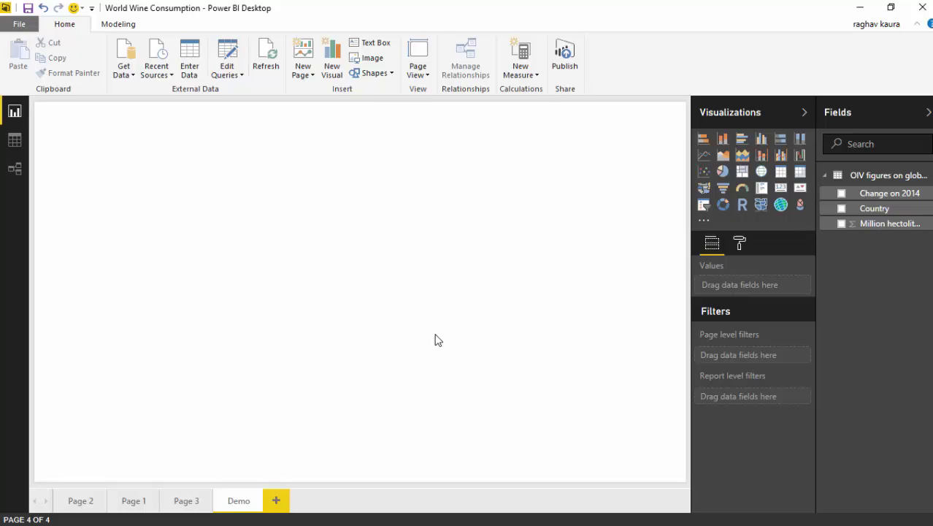
# - Add an Infographic Designer visual, enlarge it across the page, and plot Million hectolitres by Country
pyautogui.click(801, 207)
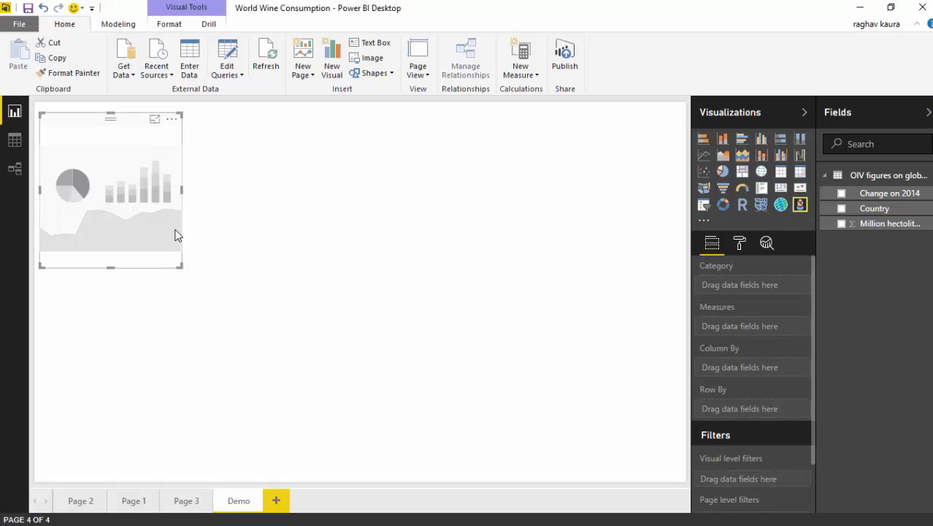
pyautogui.press('Delete')
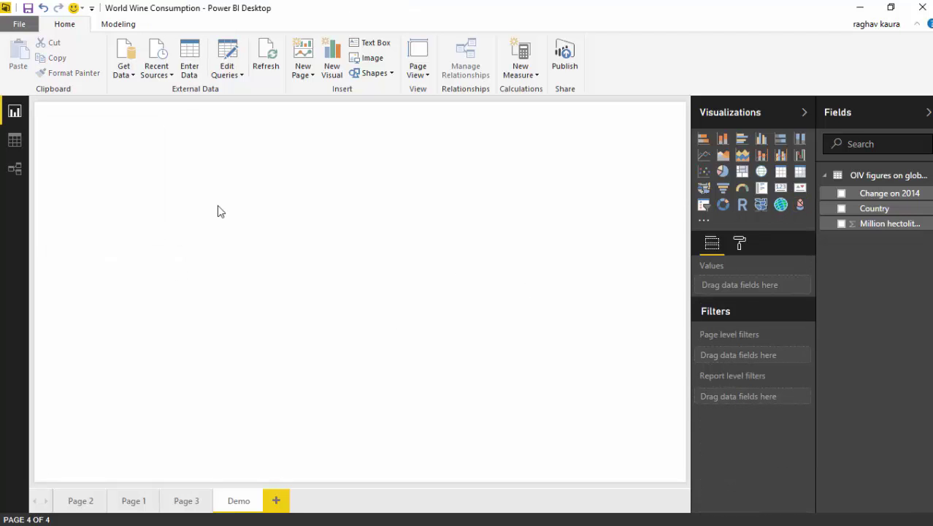
pyautogui.click(799, 208)
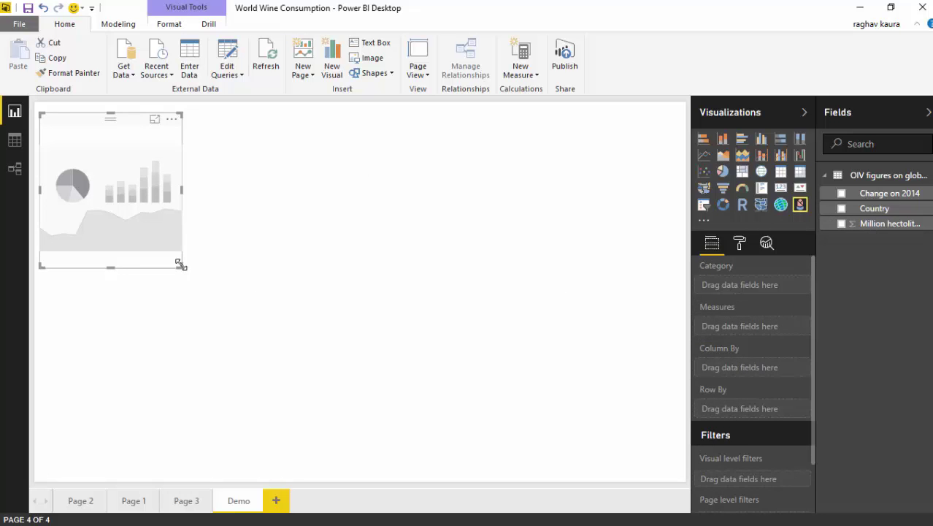
pyautogui.moveTo(179, 265); pyautogui.dragTo(676, 467)
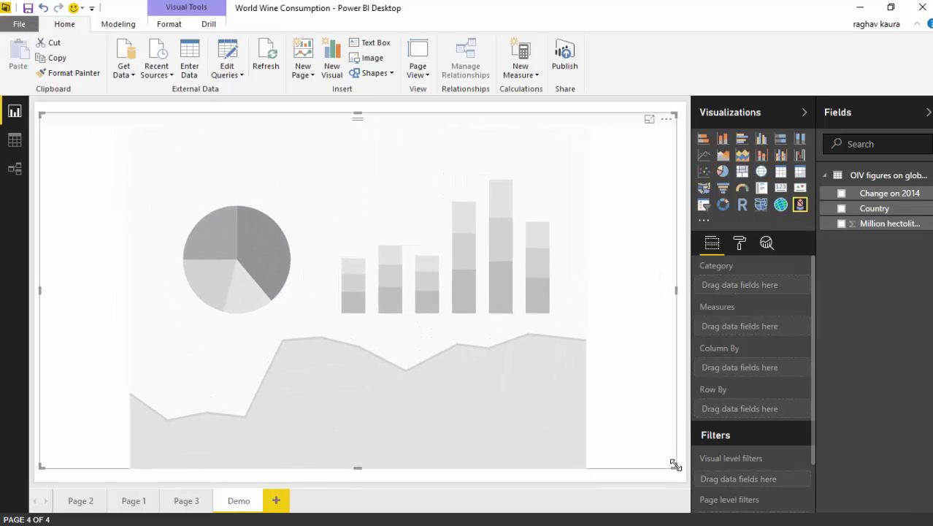
pyautogui.click(841, 210)
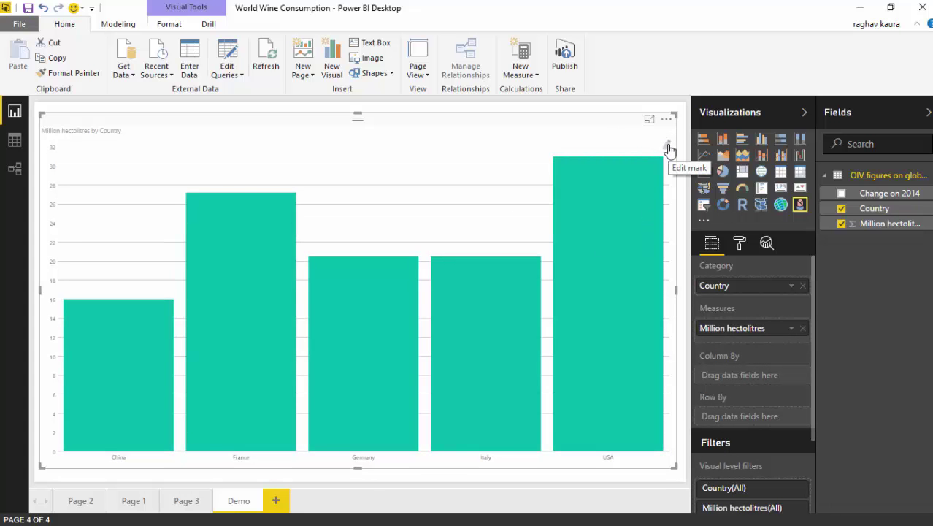
# - In Edit mark, set the mark shape to the wine bottle icon from Food & Drink
pyautogui.click(669, 148)
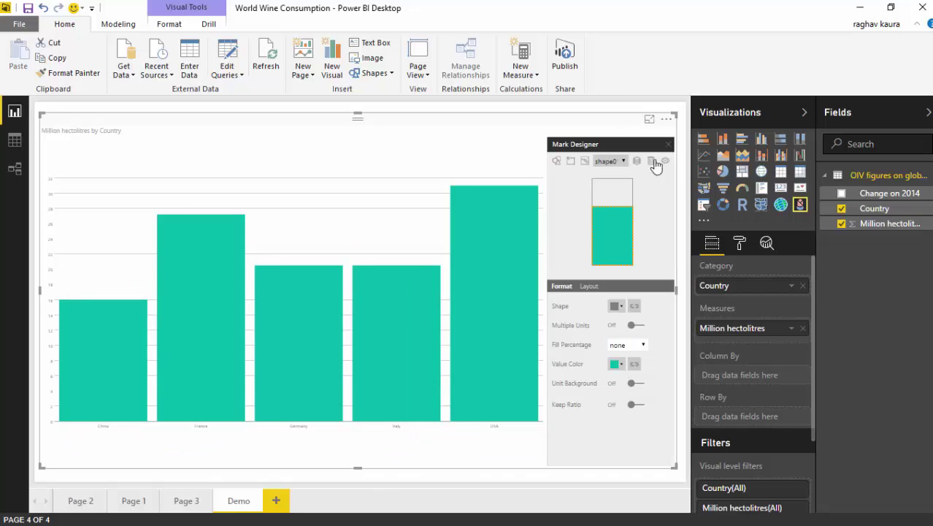
pyautogui.click(556, 162)
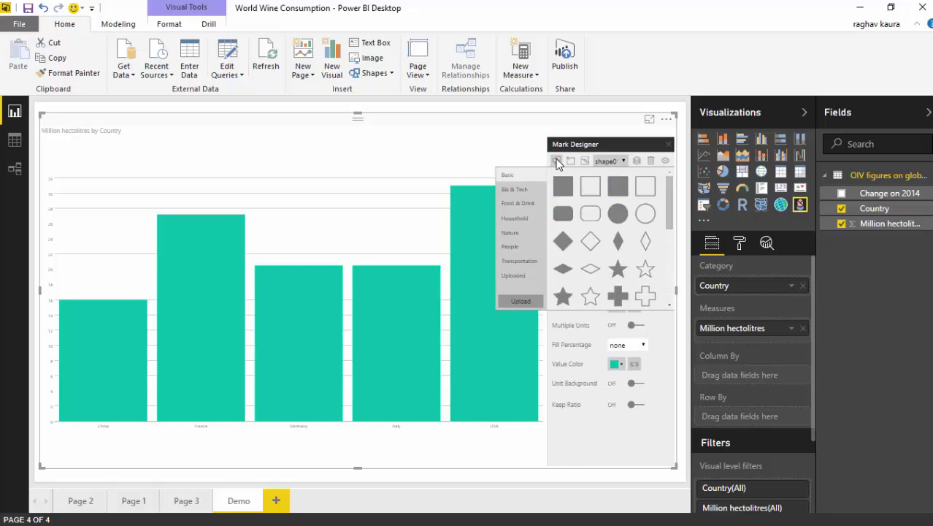
pyautogui.click(516, 208)
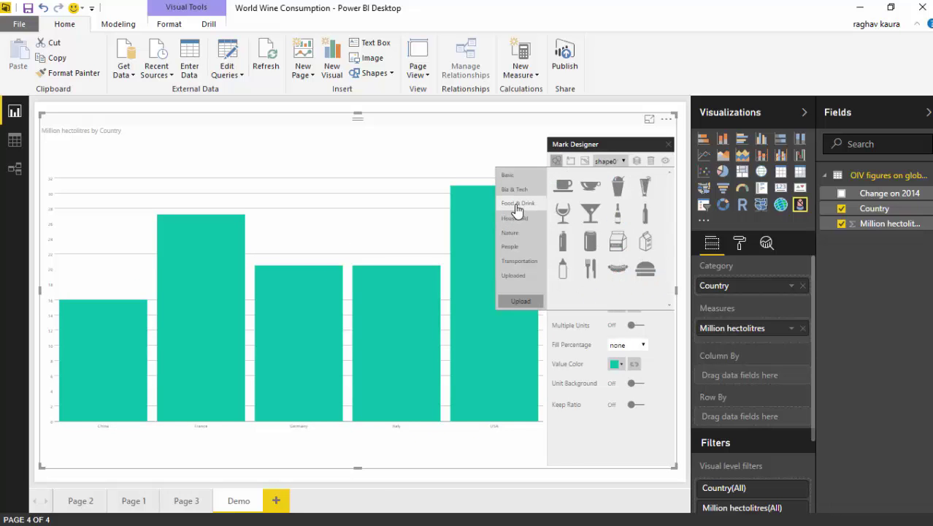
pyautogui.click(646, 214)
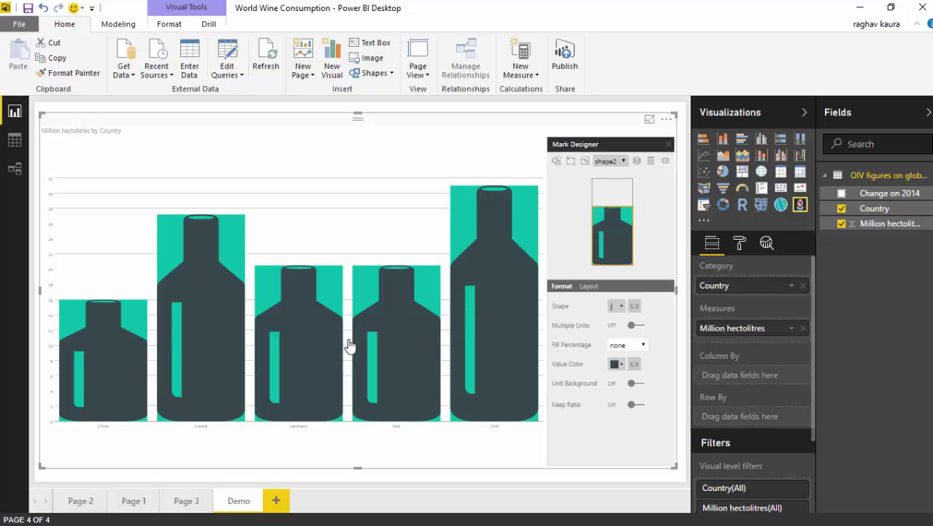
# - Give the first shape layer a white fill
pyautogui.click(622, 158)
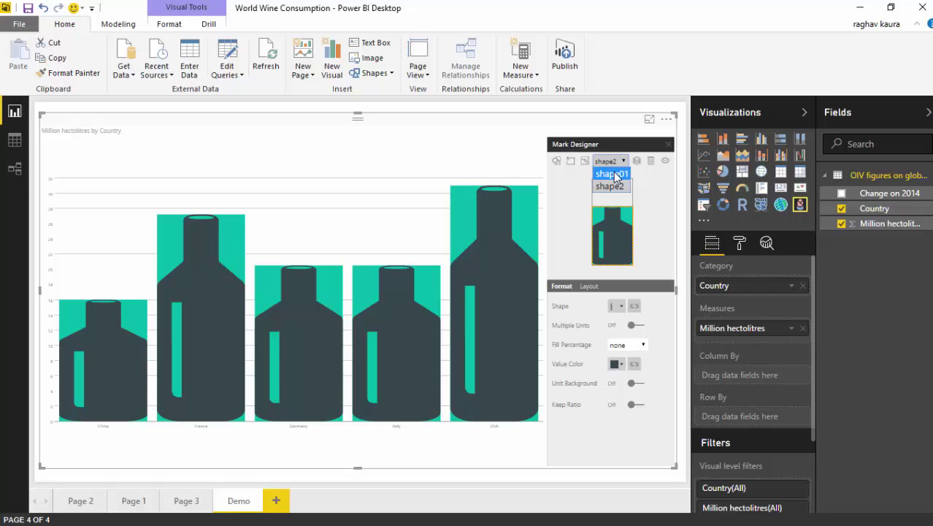
pyautogui.click(612, 174)
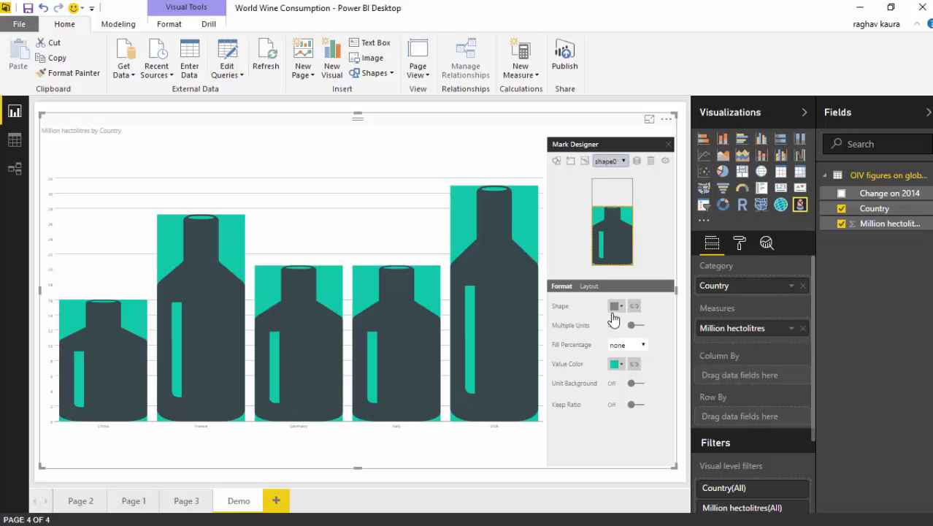
pyautogui.click(615, 364)
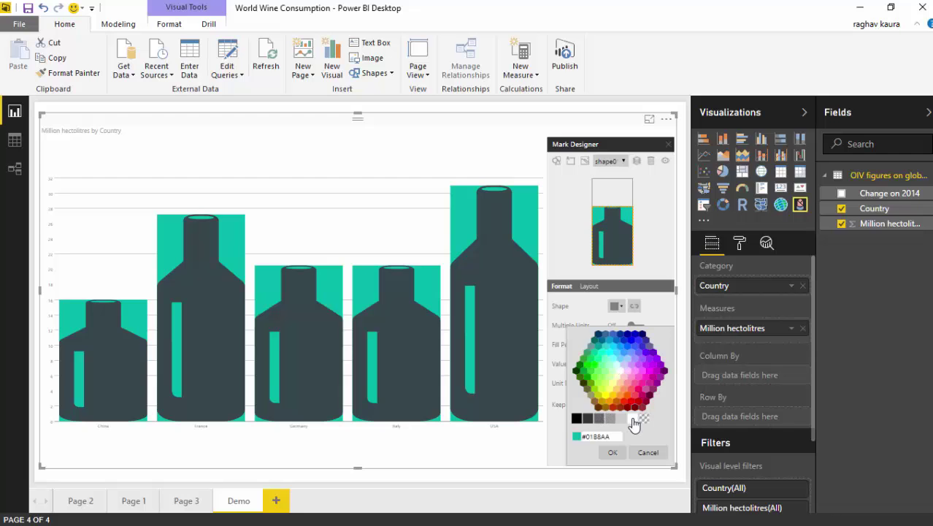
pyautogui.click(632, 418)
pyautogui.click(612, 453)
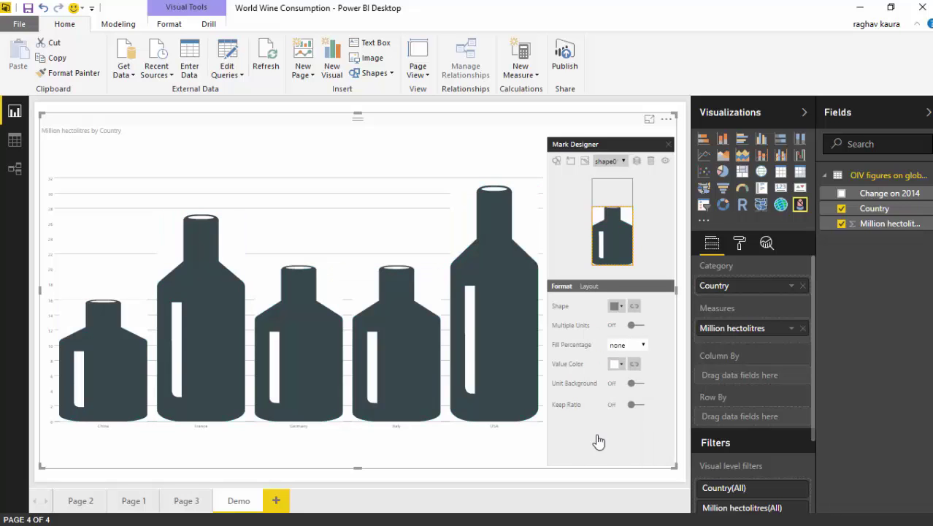
# - Colour the shape2 bottle layer green #009933, then choose a brighter green instead
pyautogui.click(622, 161)
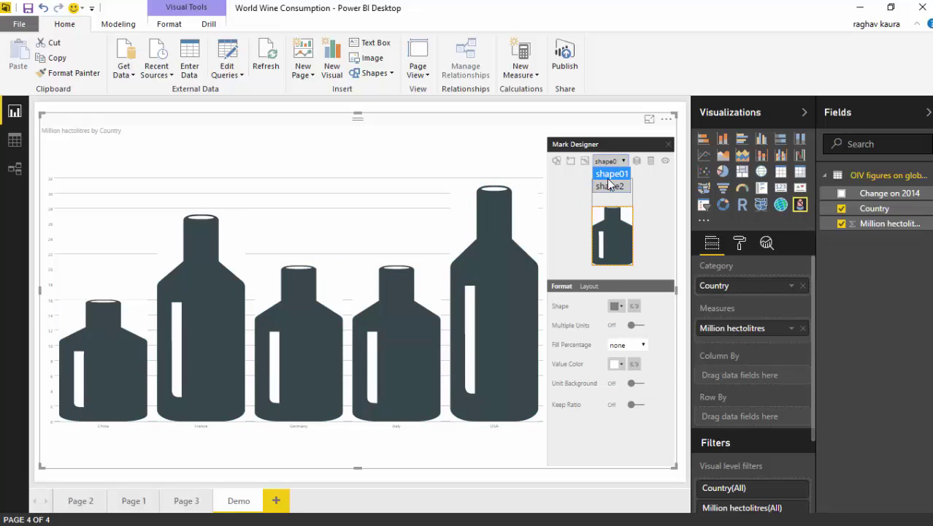
pyautogui.click(611, 182)
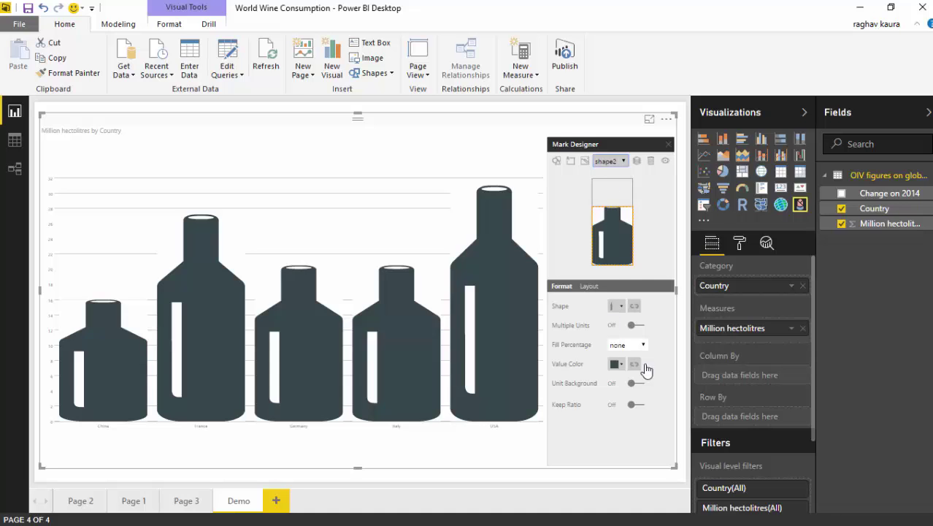
pyautogui.click(621, 365)
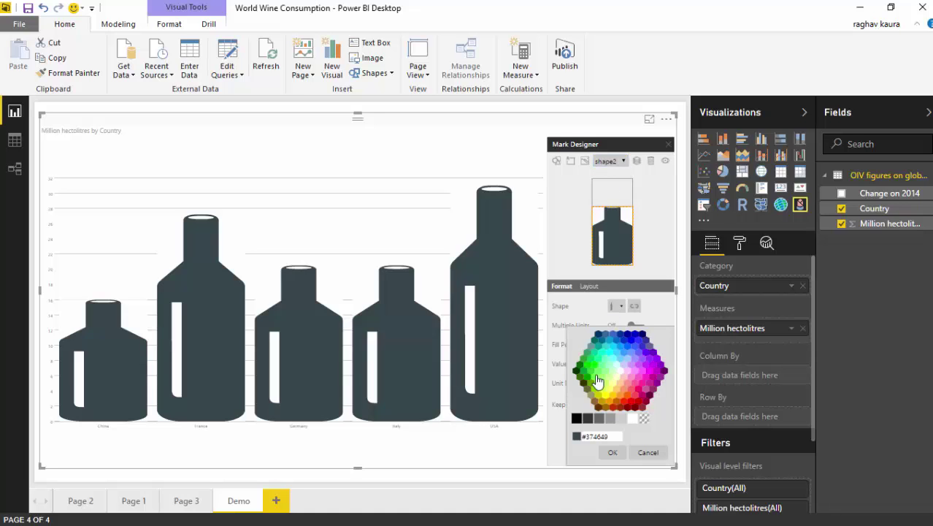
pyautogui.click(585, 371)
pyautogui.click(612, 453)
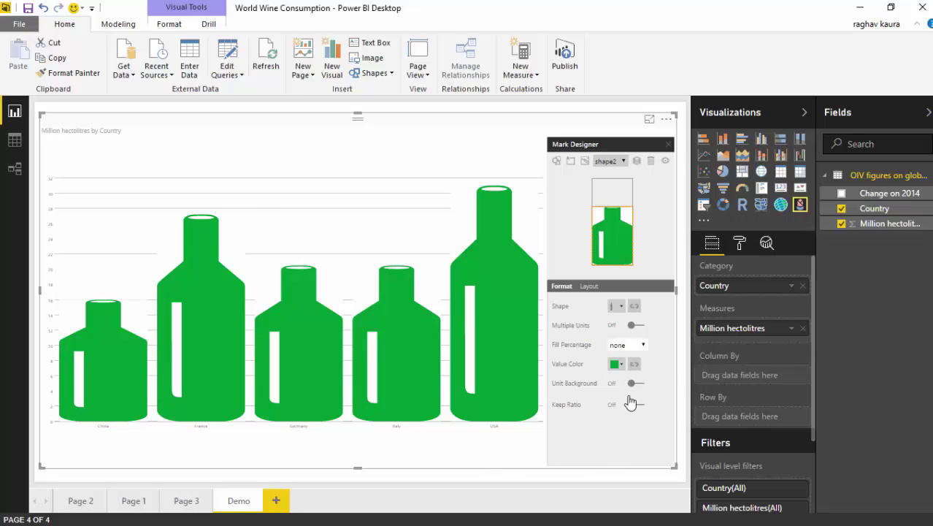
pyautogui.click(621, 365)
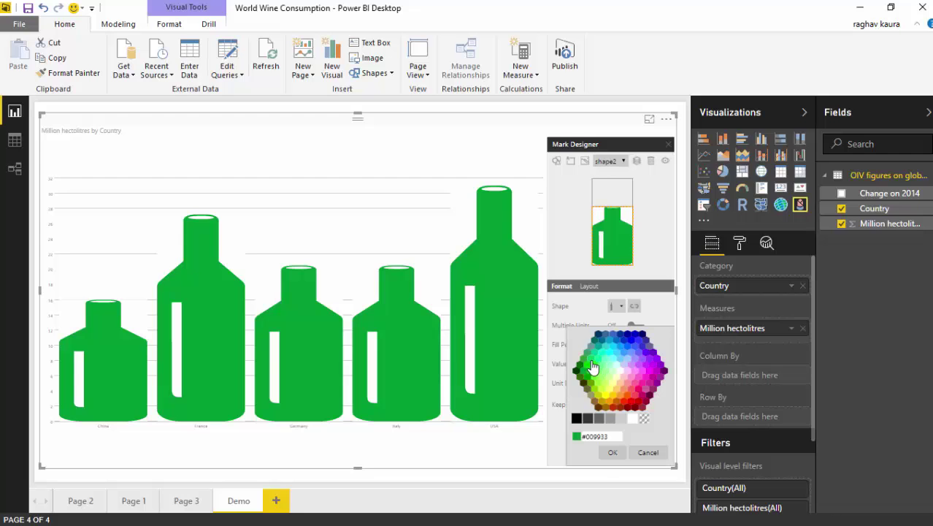
pyautogui.click(588, 371)
# - Apply the #00CC00 green to the bottles and turn Keep Ratio on
pyautogui.click(612, 454)
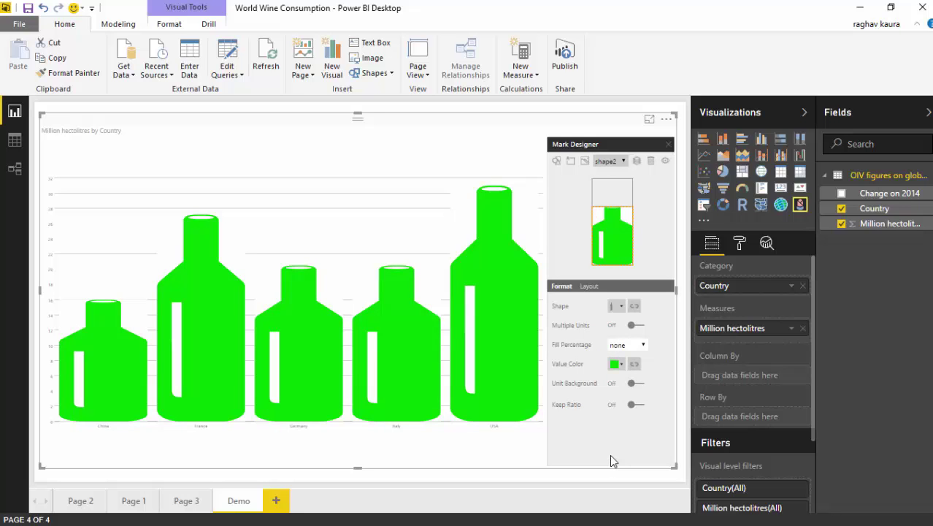
pyautogui.click(639, 405)
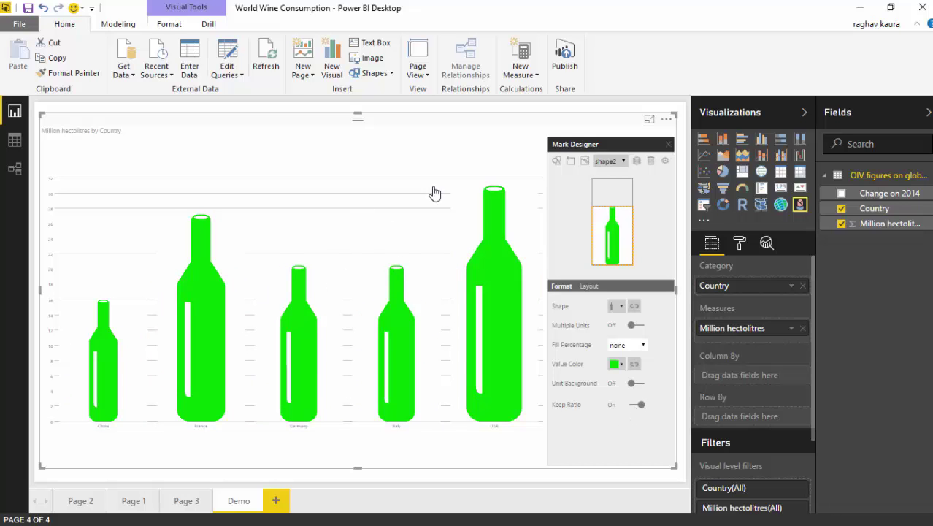
pyautogui.moveTo(514, 264)
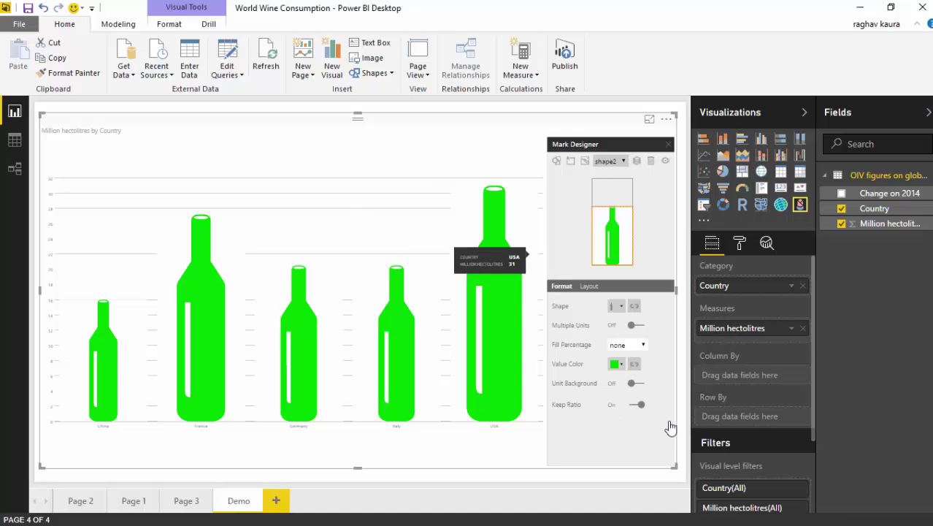
# - Turn on Multiple Units and set Units Per Row to 10
pyautogui.click(639, 327)
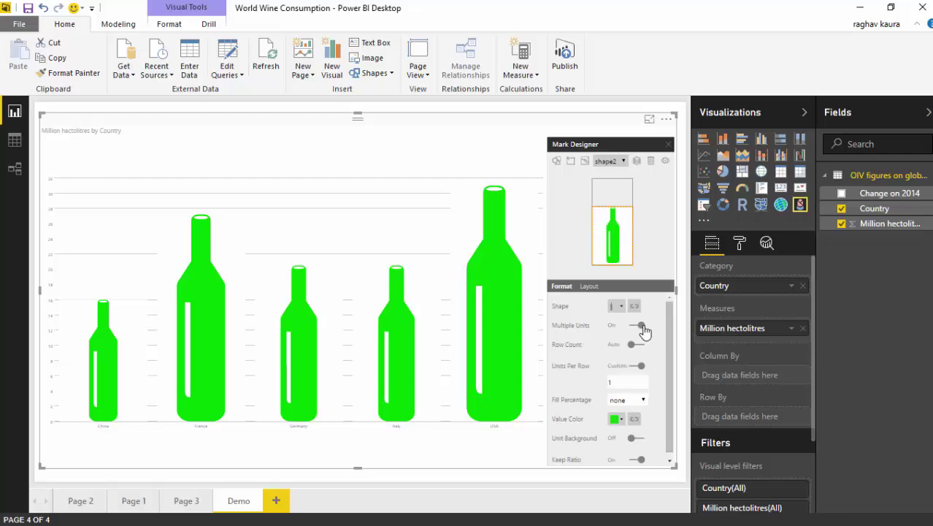
pyautogui.click(624, 382)
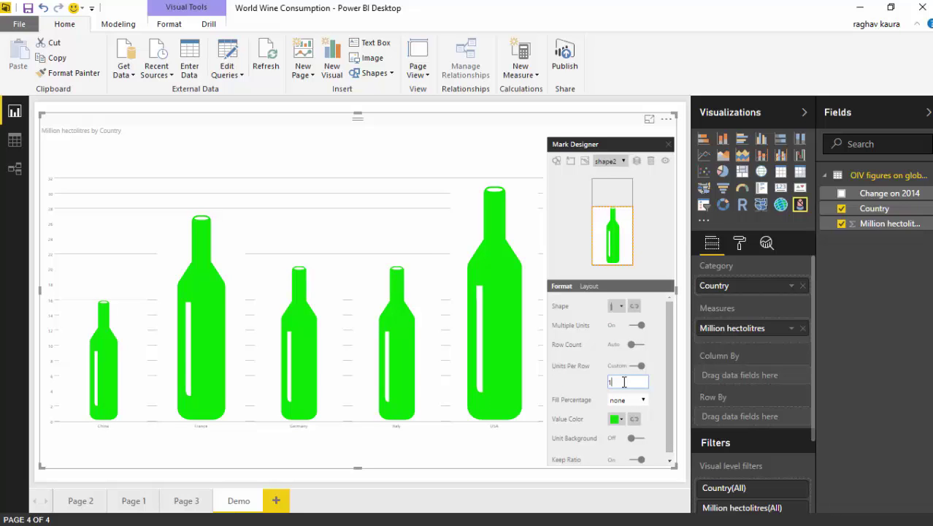
pyautogui.write('0')
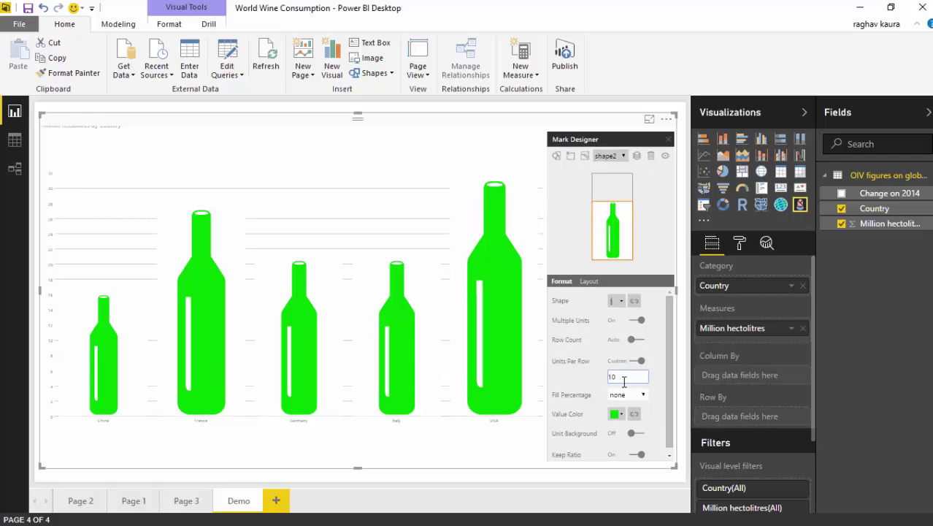
pyautogui.press('Tab')
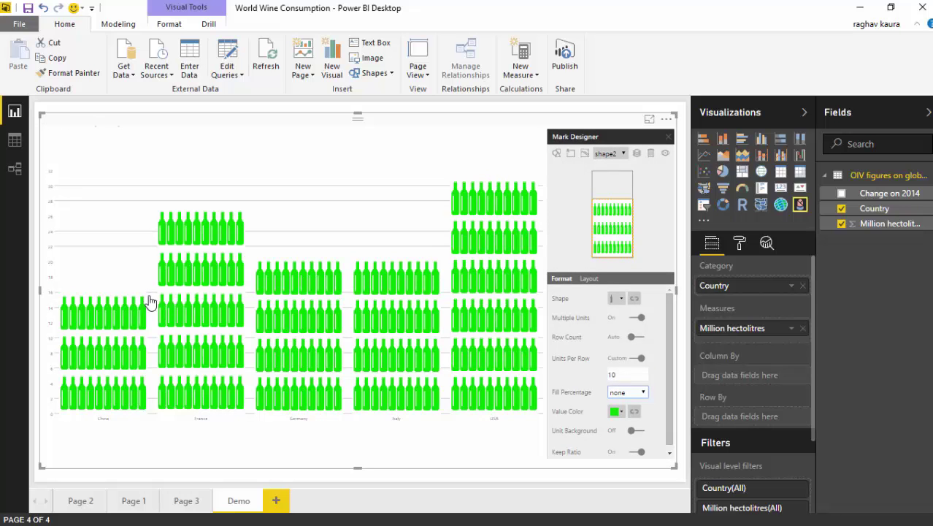
pyautogui.moveTo(187, 298)
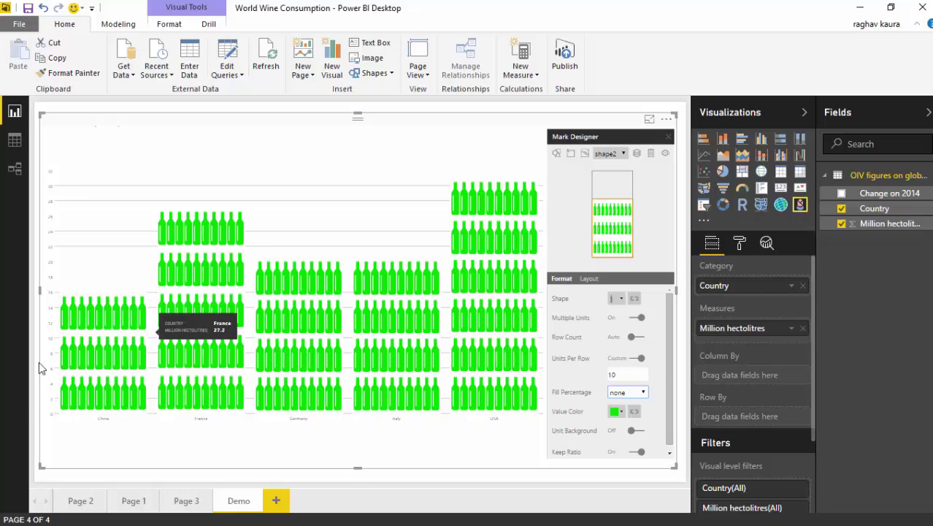
pyautogui.moveTo(113, 386)
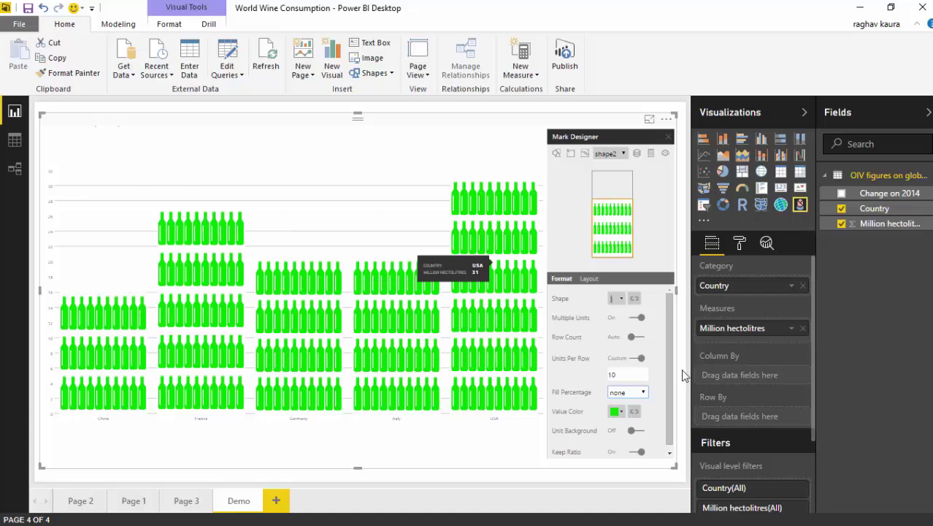
# - Set Fill Percentage to Million hectolitres
pyautogui.click(642, 393)
pyautogui.click(636, 417)
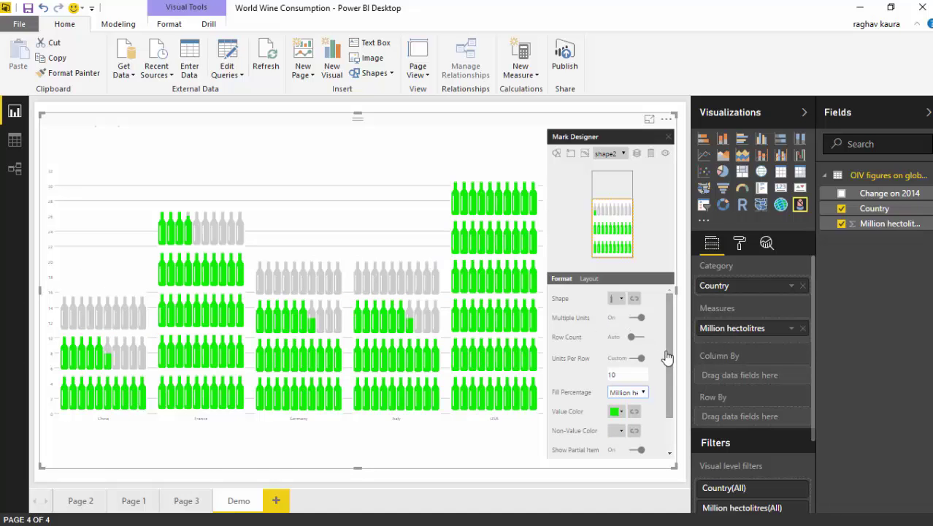
# - On Mark Designer's Layout tab, set Bound to to Outer
pyautogui.click(590, 282)
pyautogui.click(617, 299)
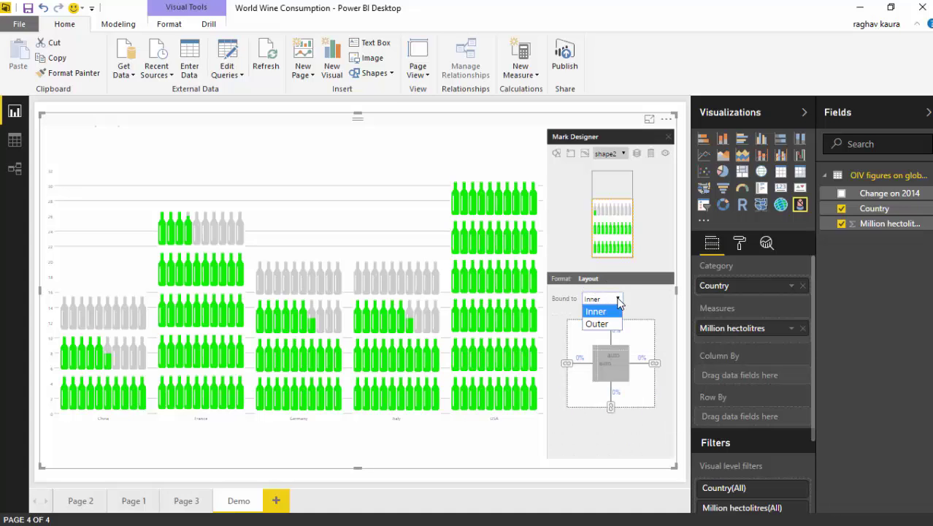
pyautogui.click(598, 324)
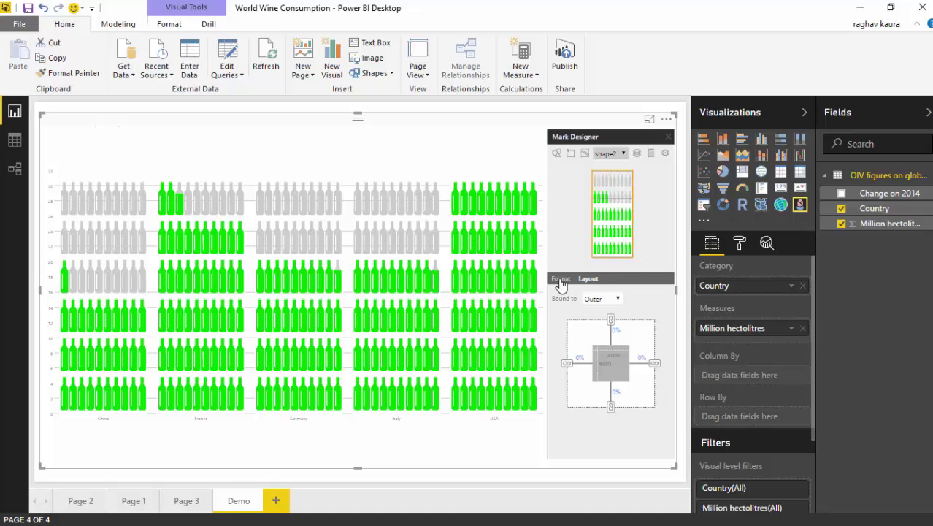
# - On the Format tab, set the Non-Value Color to dark green #006600
pyautogui.click(561, 280)
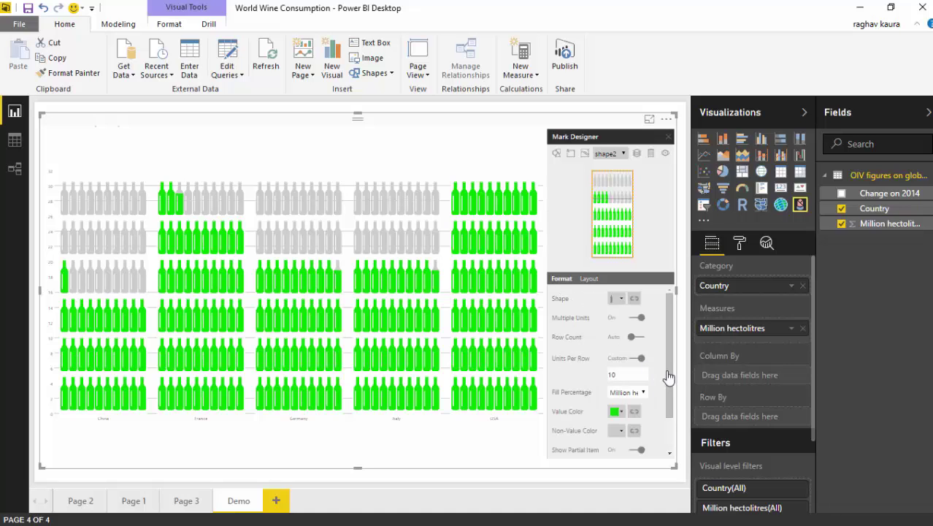
pyautogui.moveTo(671, 381); pyautogui.dragTo(684, 424)
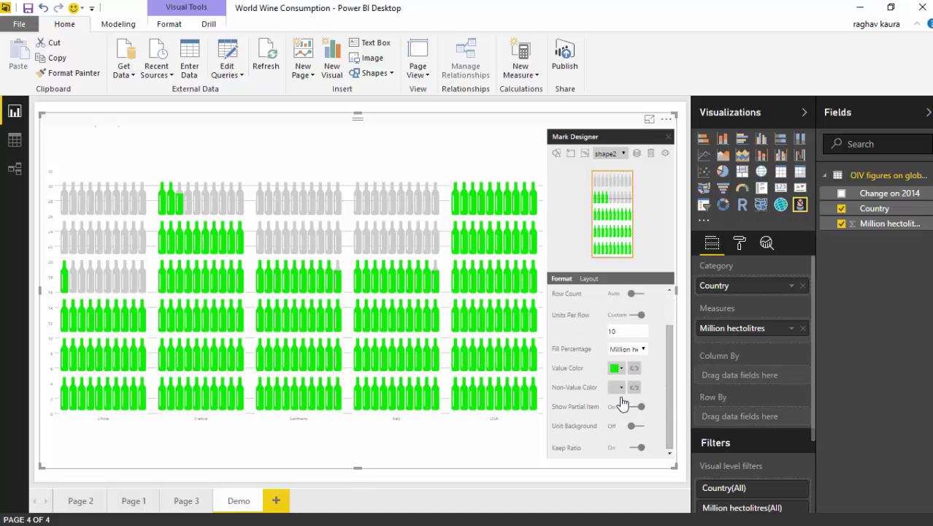
pyautogui.click(622, 388)
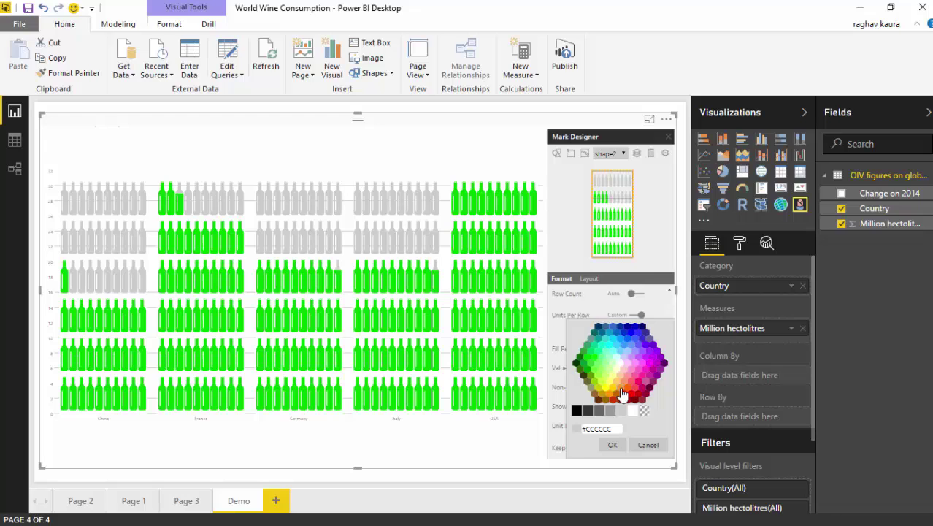
pyautogui.click(581, 361)
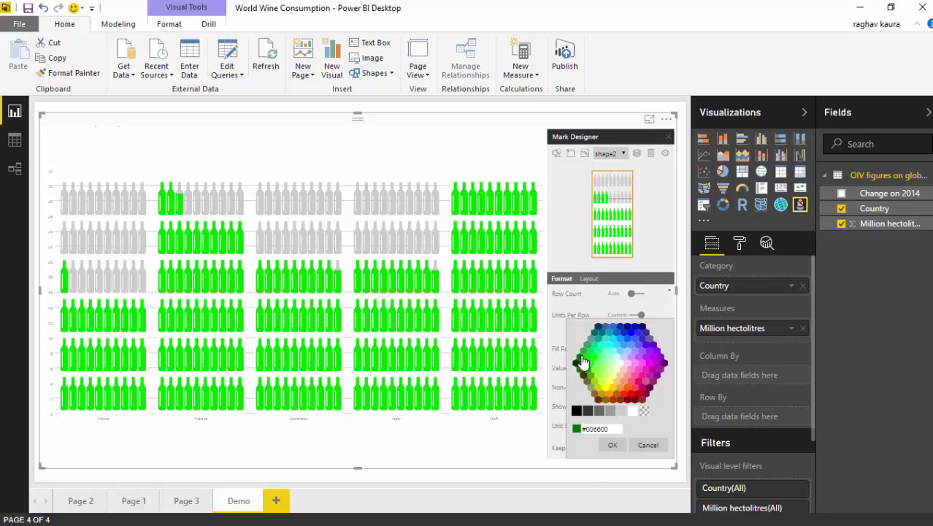
pyautogui.click(615, 446)
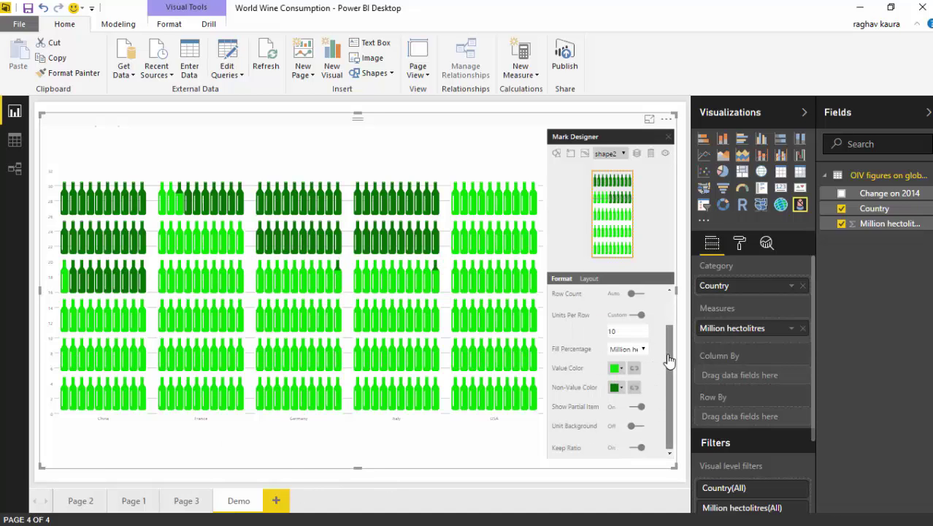
pyautogui.scroll(1, 659, 306)
pyautogui.scroll(-1, 671, 365)
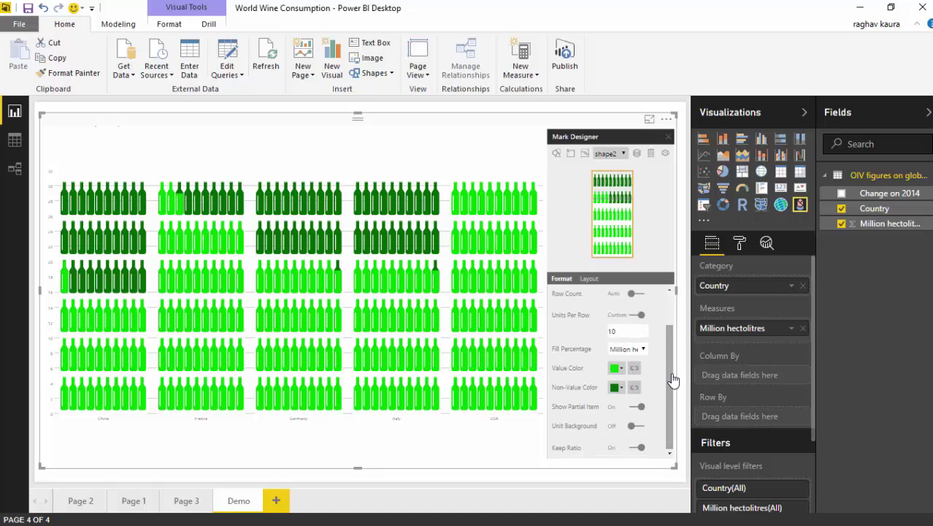